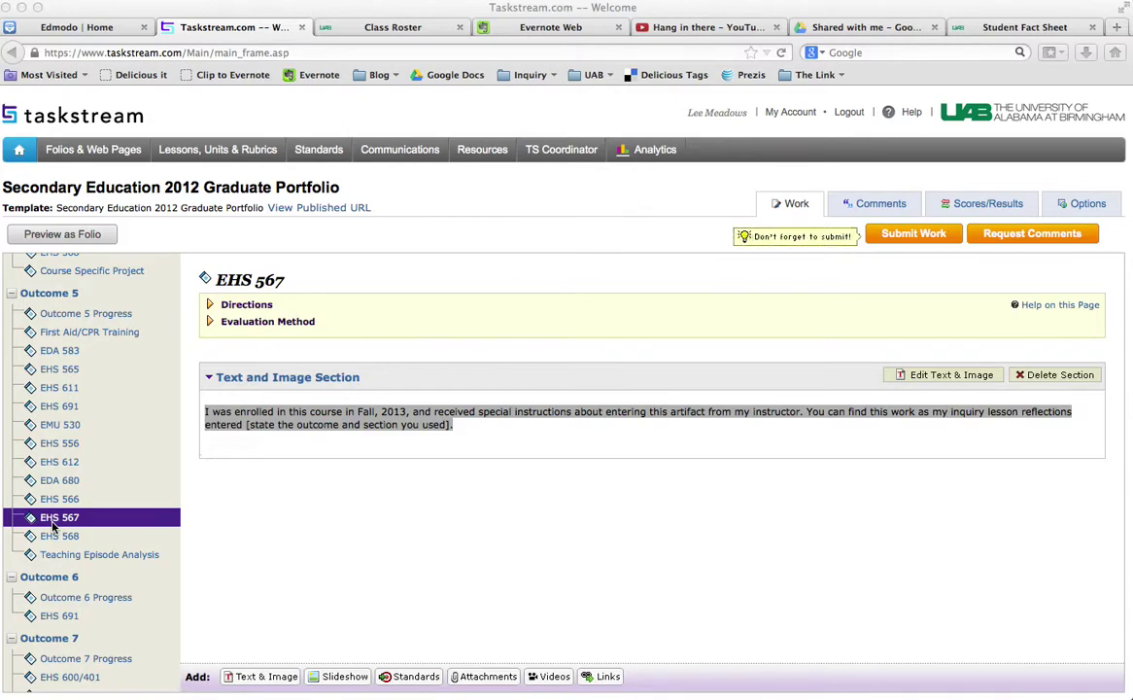
Review the statement in EHS 567 under Outcome 5, check the Outcome 6 Progress directions, and return to the Outcome 5 entry
{"action": "left_click", "coordinate": [492, 439]}
{"action": "left_click", "coordinate": [491, 452]}
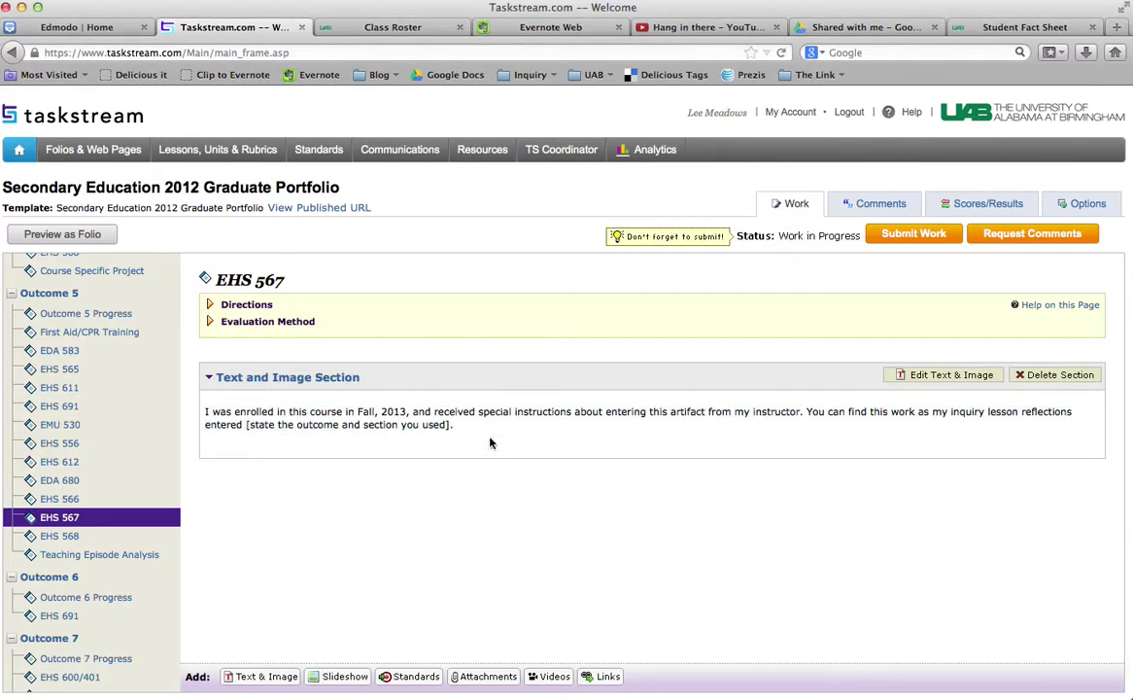
{"action": "triple_click", "coordinate": [489, 446]}
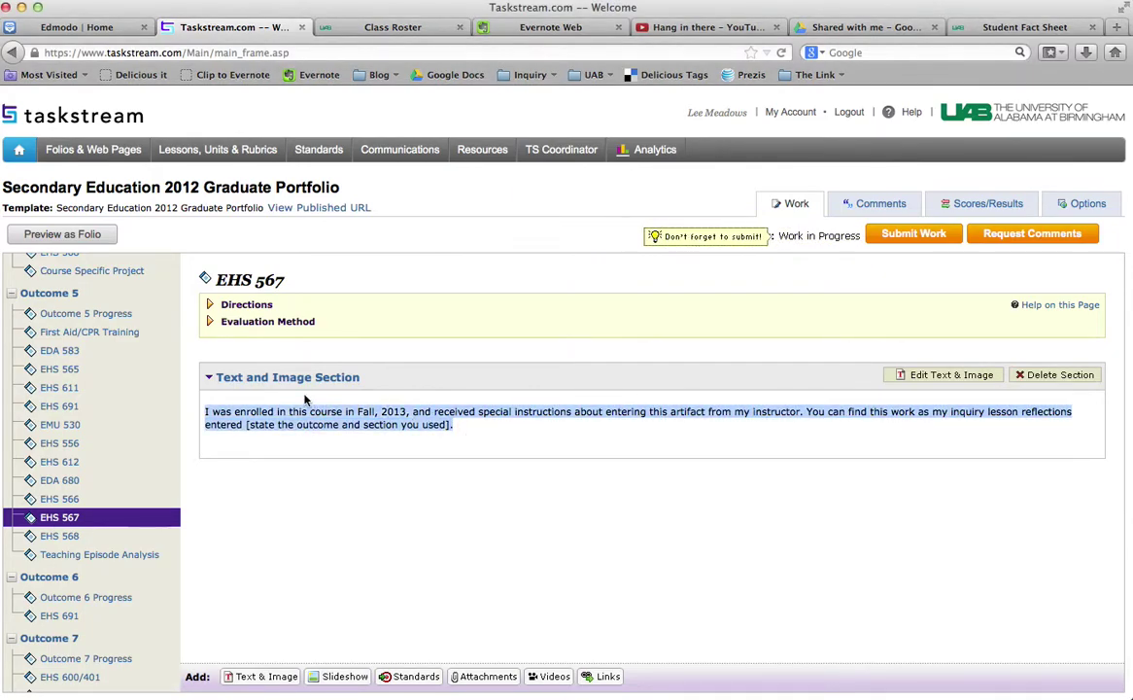
{"action": "left_click", "coordinate": [522, 442]}
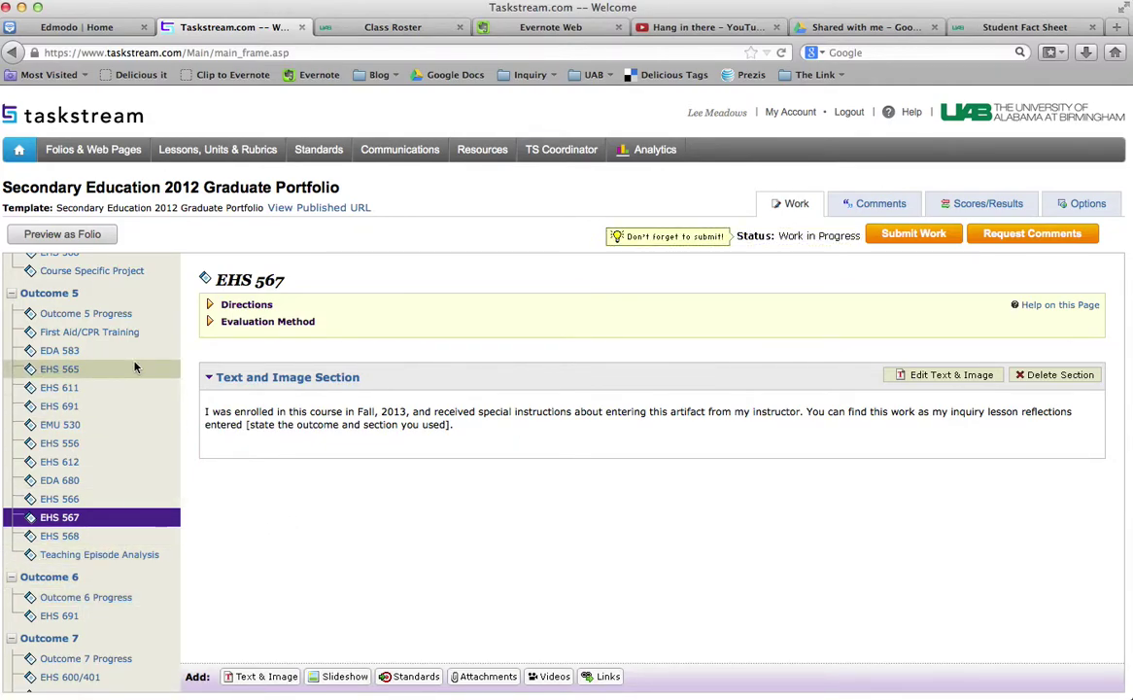
{"action": "left_click", "coordinate": [86, 599]}
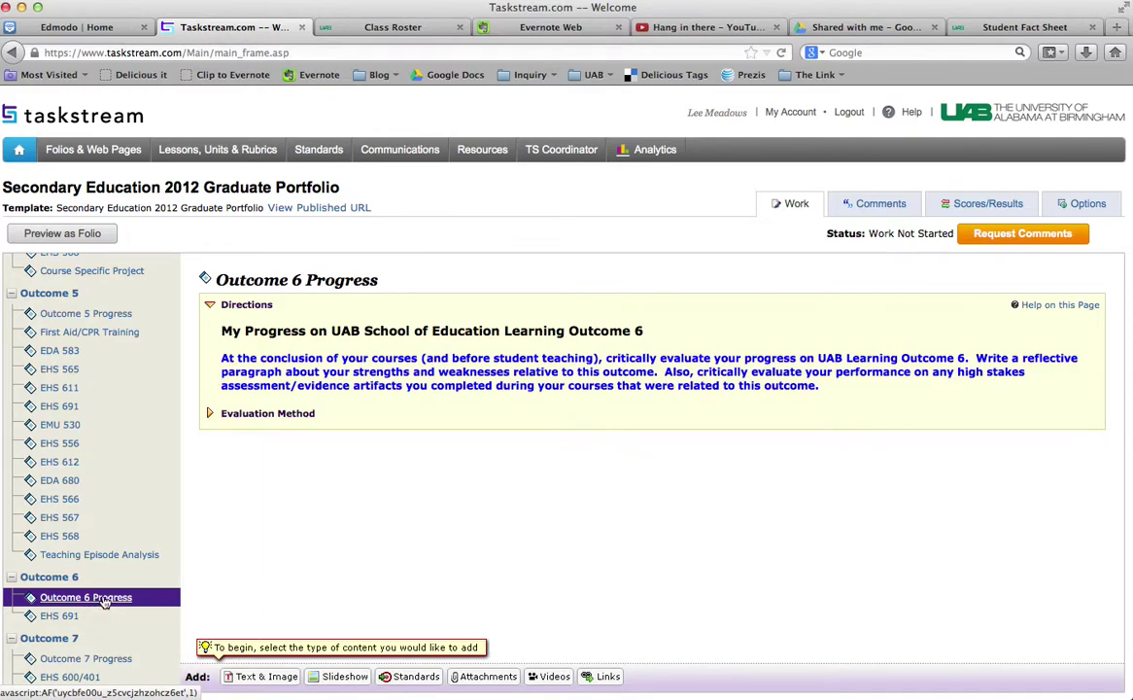
{"action": "left_click", "coordinate": [68, 520]}
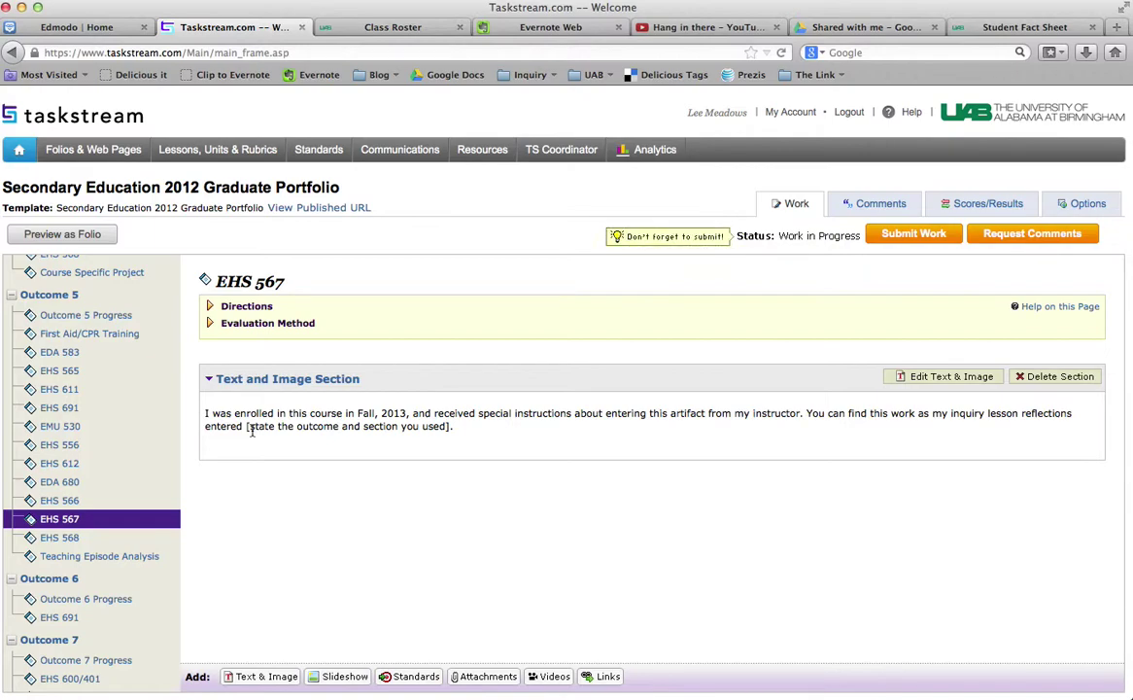
Open EHS 567 under Outcome 11-B and highlight its inquiry roles statement for reading
{"action": "scroll", "coordinate": [102, 584], "scroll_direction": "down", "scroll_amount": 10}
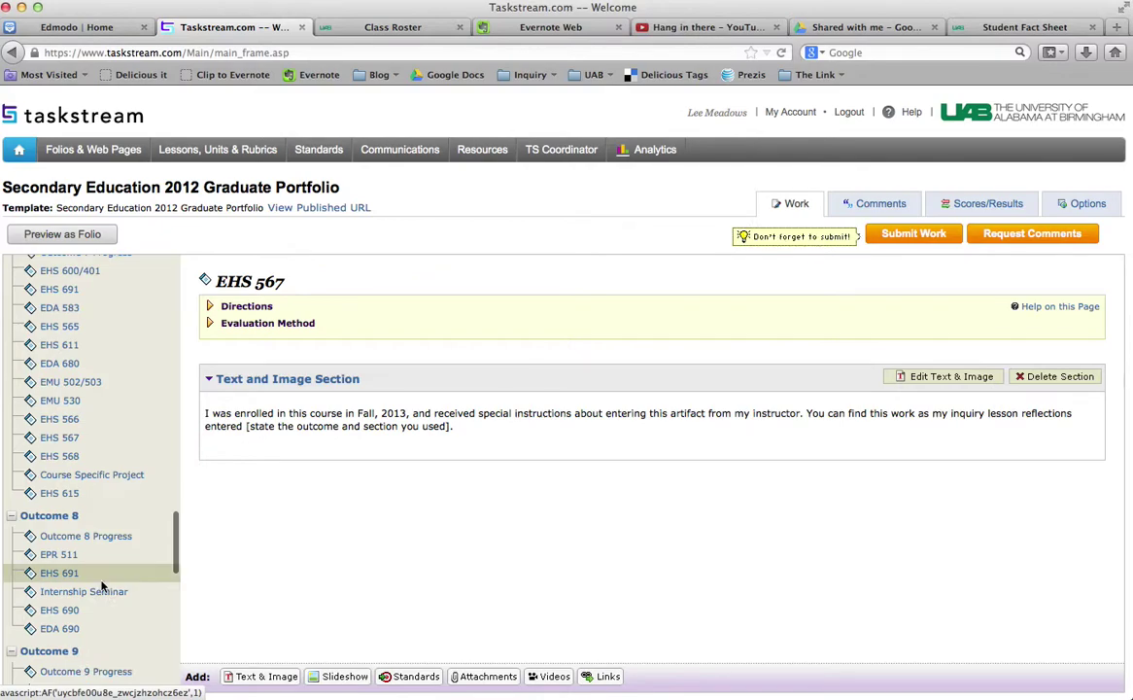
{"action": "scroll", "coordinate": [102, 584], "scroll_direction": "down", "scroll_amount": 7}
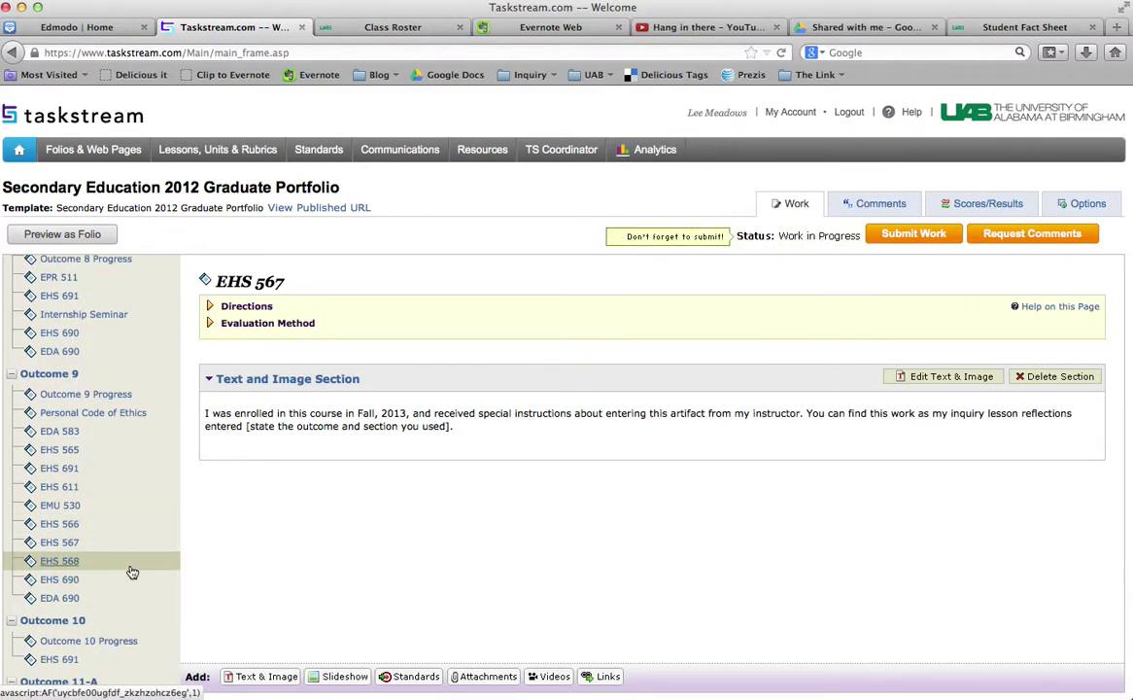
{"action": "scroll", "coordinate": [132, 573], "scroll_direction": "down", "scroll_amount": 9}
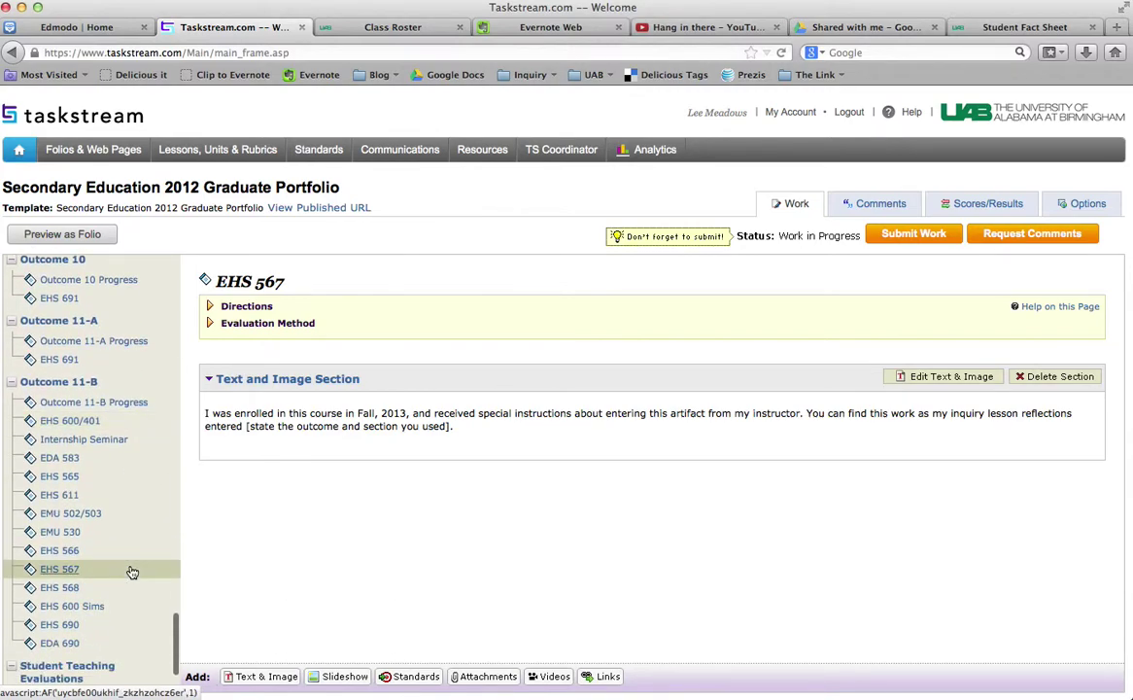
{"action": "left_click", "coordinate": [60, 571]}
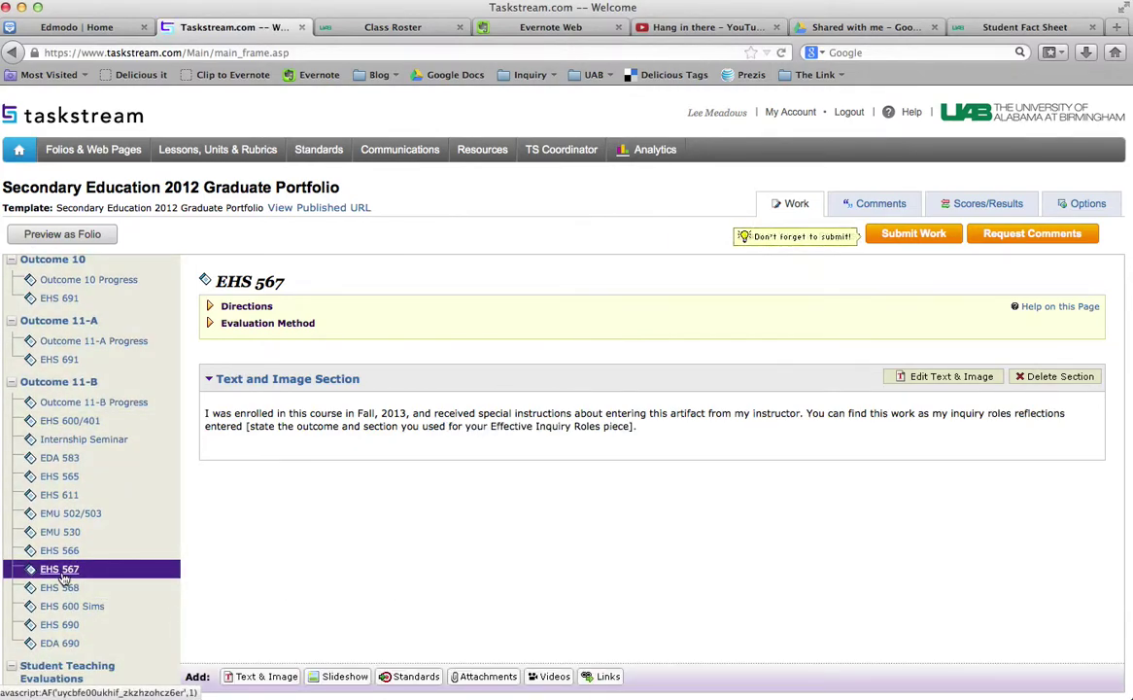
{"action": "left_click_drag", "start_coordinate": [638, 432], "coordinate": [229, 396]}
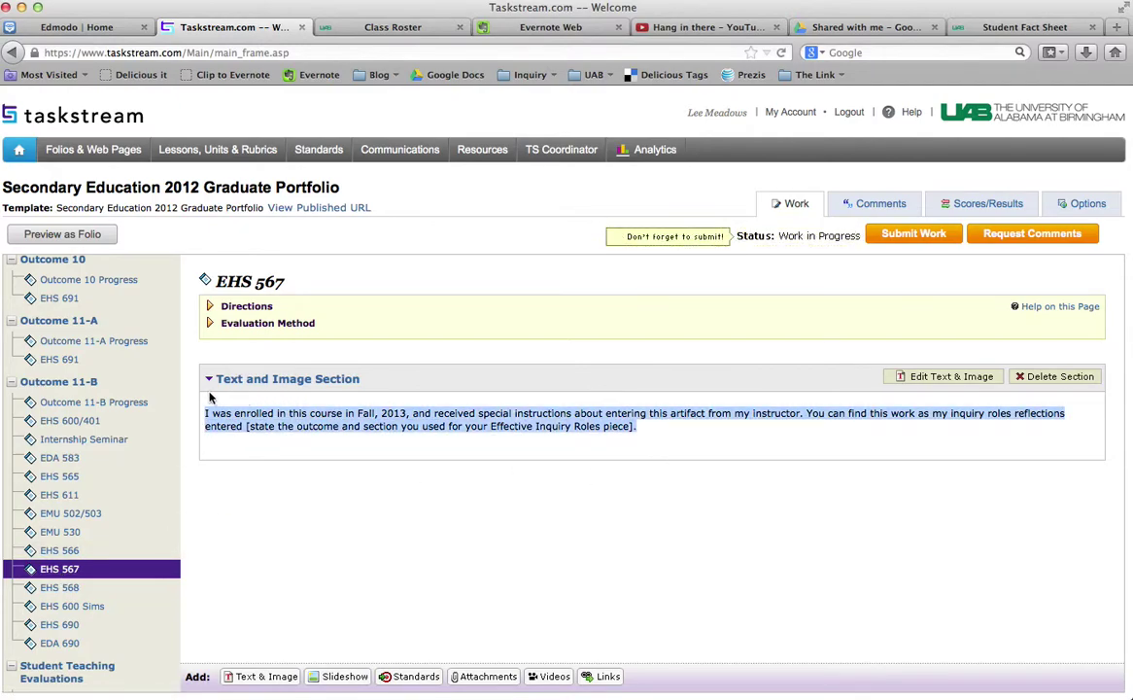
{"action": "left_click", "coordinate": [659, 432]}
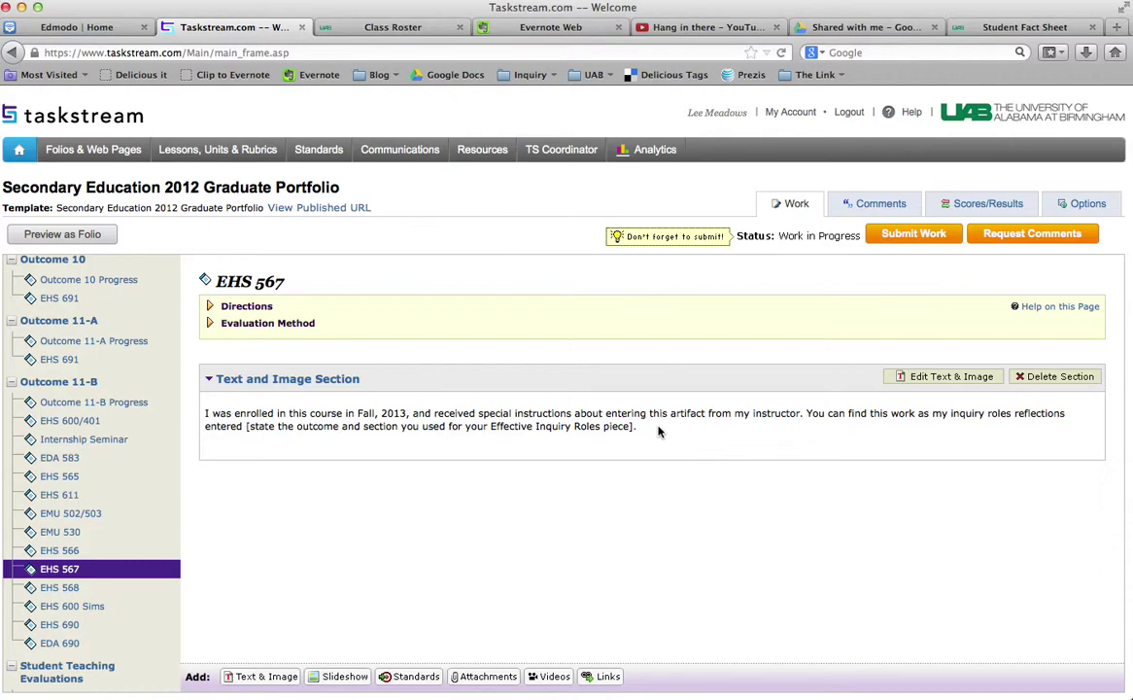
View the Outcome 8 Progress directions and go back to the EHS 567 entry under Outcome 11-B
{"action": "scroll", "coordinate": [136, 458], "scroll_direction": "up", "scroll_amount": 2}
{"action": "scroll", "coordinate": [136, 457], "scroll_direction": "up", "scroll_amount": 6}
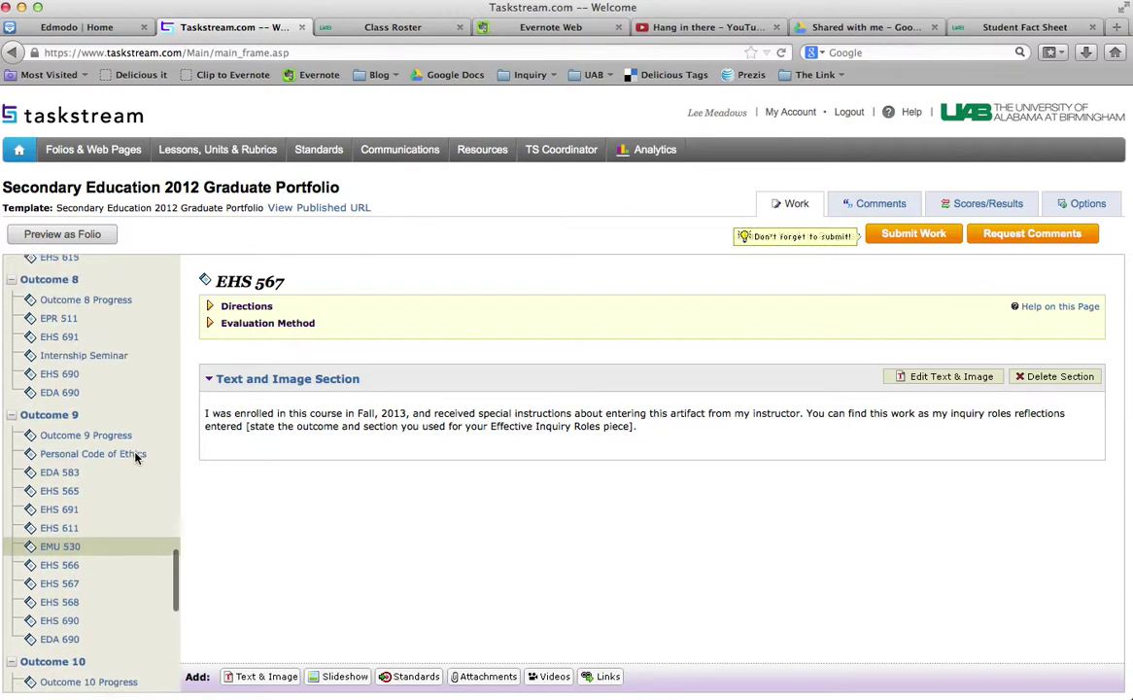
{"action": "scroll", "coordinate": [136, 458], "scroll_direction": "up", "scroll_amount": 1}
{"action": "left_click", "coordinate": [93, 356]}
{"action": "scroll", "coordinate": [98, 532], "scroll_direction": "down", "scroll_amount": 8}
{"action": "scroll", "coordinate": [98, 532], "scroll_direction": "down", "scroll_amount": 3}
{"action": "scroll", "coordinate": [98, 533], "scroll_direction": "up", "scroll_amount": 3}
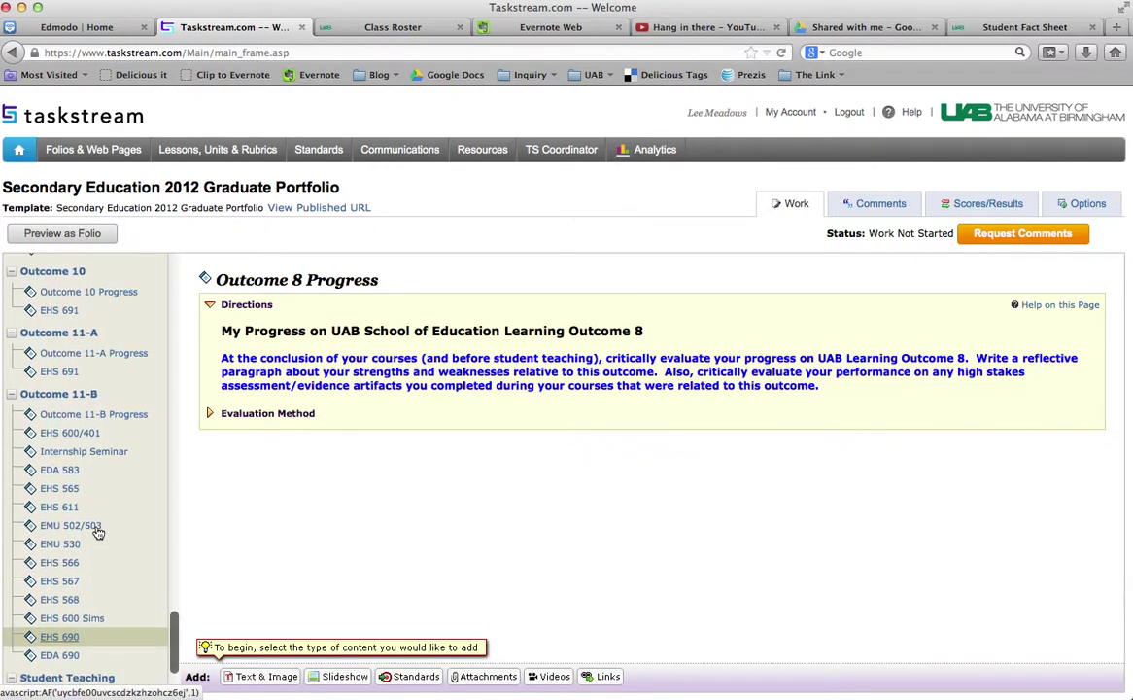
{"action": "scroll", "coordinate": [98, 533], "scroll_direction": "down", "scroll_amount": 1}
{"action": "left_click", "coordinate": [73, 572]}
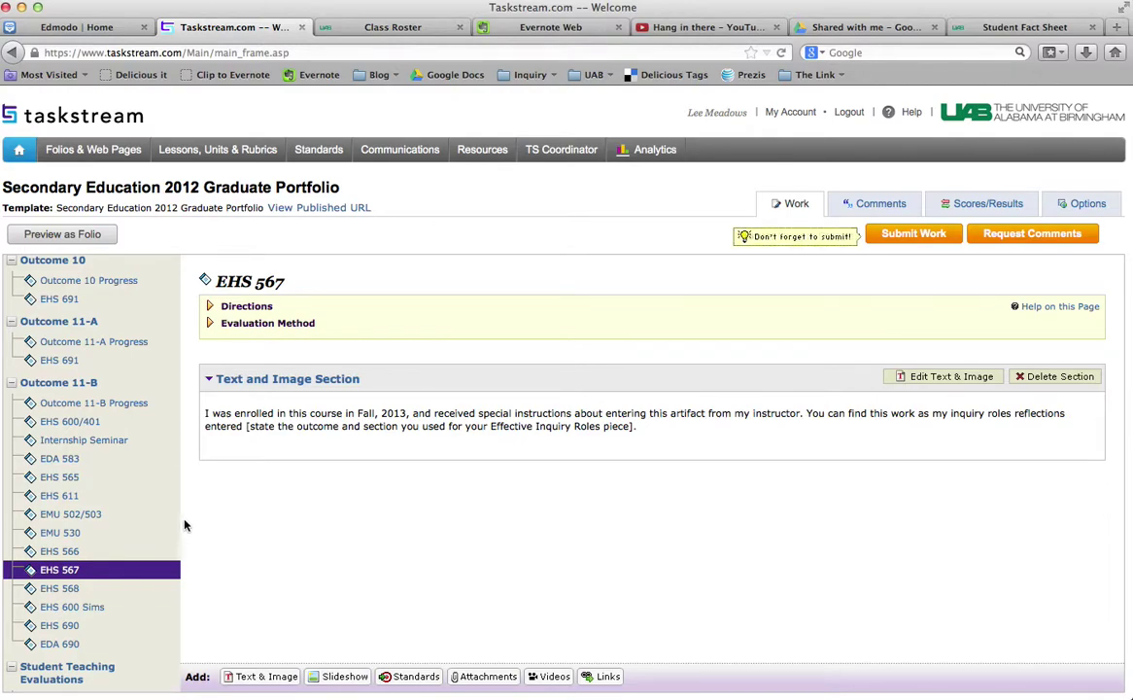
Open the EHS 567 section under Outcome 9
{"action": "scroll", "coordinate": [158, 475], "scroll_direction": "up", "scroll_amount": 6}
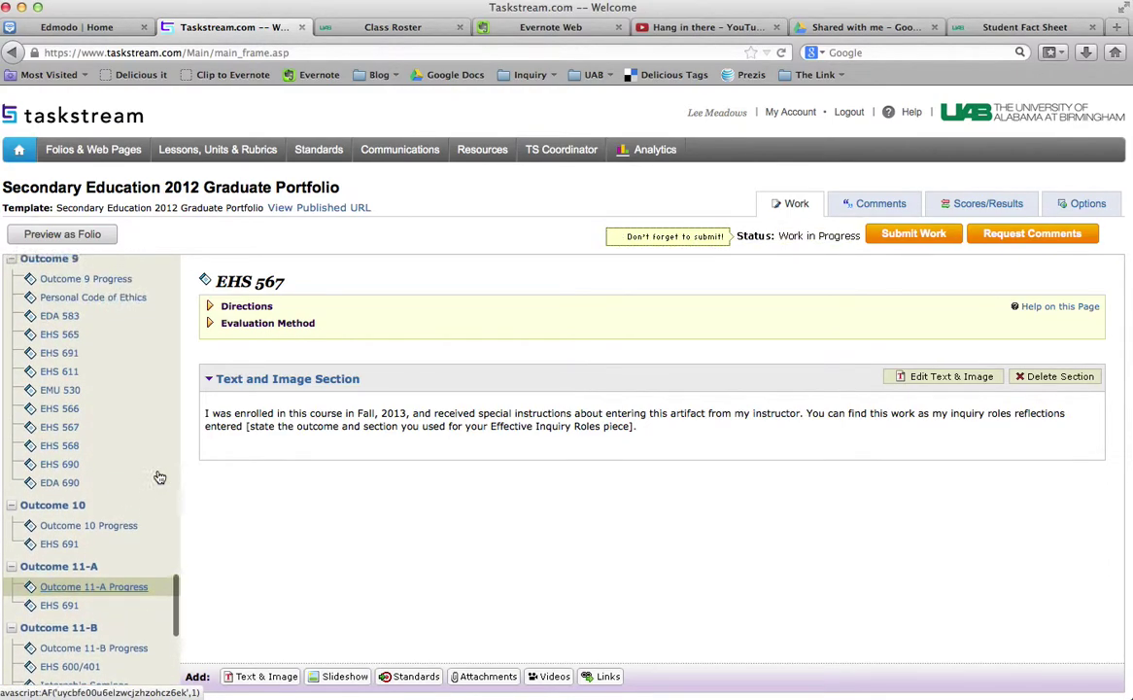
{"action": "scroll", "coordinate": [159, 476], "scroll_direction": "up", "scroll_amount": 3}
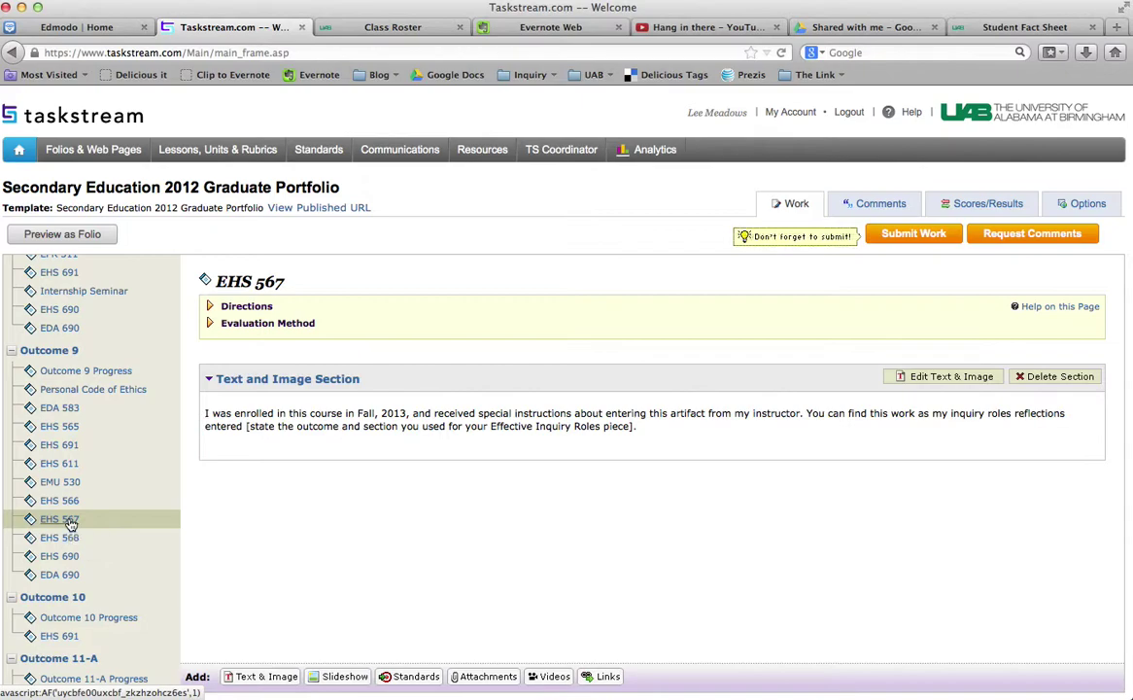
{"action": "left_click", "coordinate": [71, 524]}
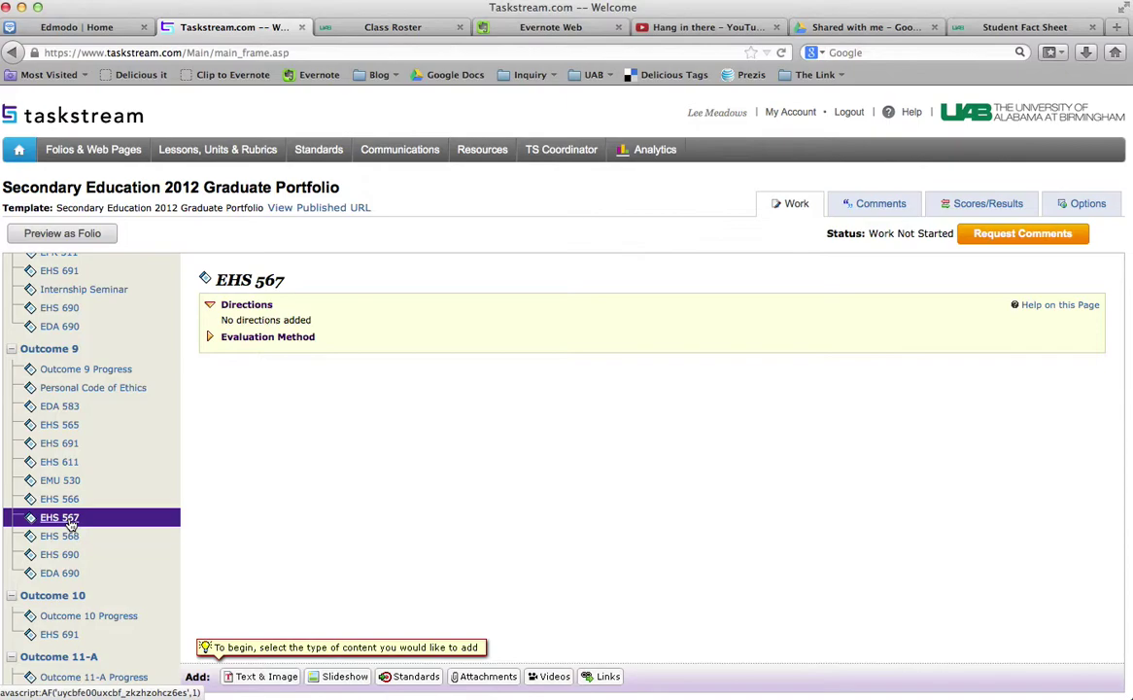
Switch to Edmodo and show the full "High-Stakes Entry of Field-Based Assessment of Professional Dispositions #567prac" post
{"action": "left_click", "coordinate": [64, 25]}
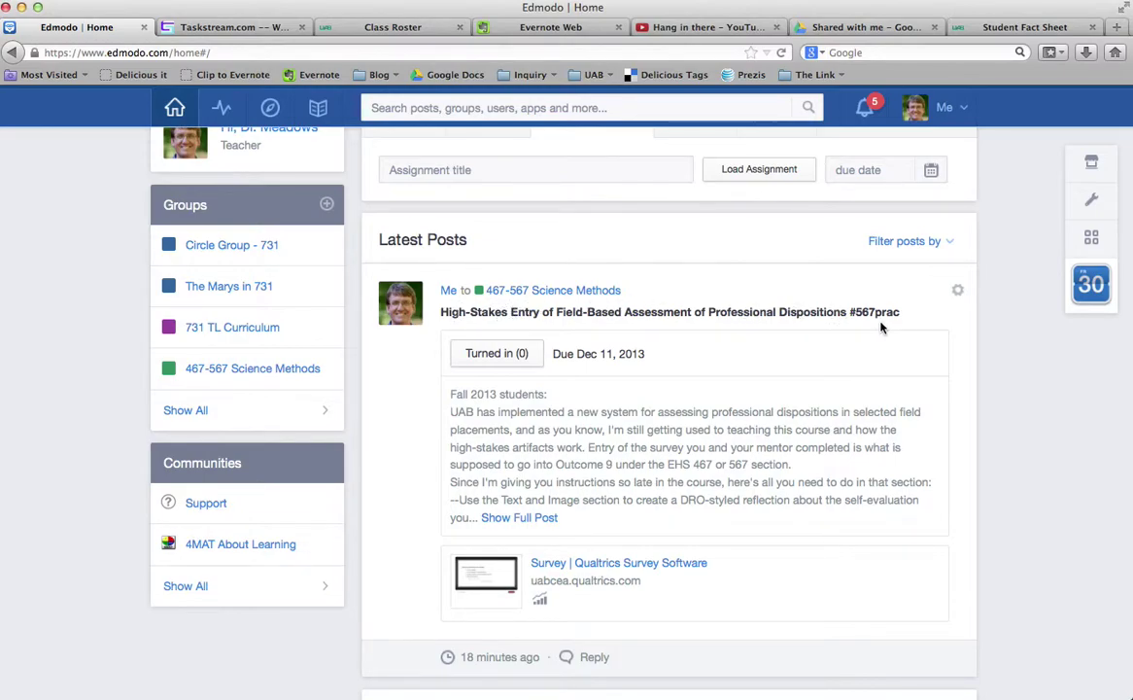
{"action": "left_click", "coordinate": [537, 520]}
{"action": "scroll", "coordinate": [540, 525], "scroll_direction": "down", "scroll_amount": 3}
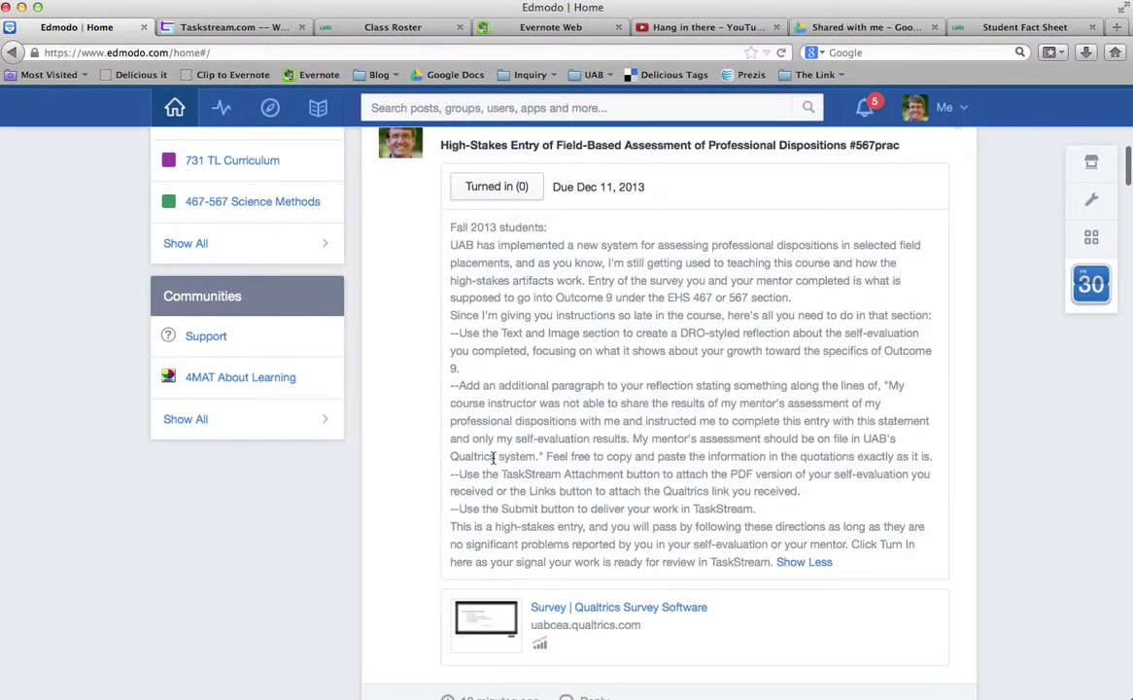
Compare the Edmodo assignment instructions with the Outcome 9 EHS 567 section in Taskstream, finishing in Taskstream
{"action": "left_click", "coordinate": [233, 28]}
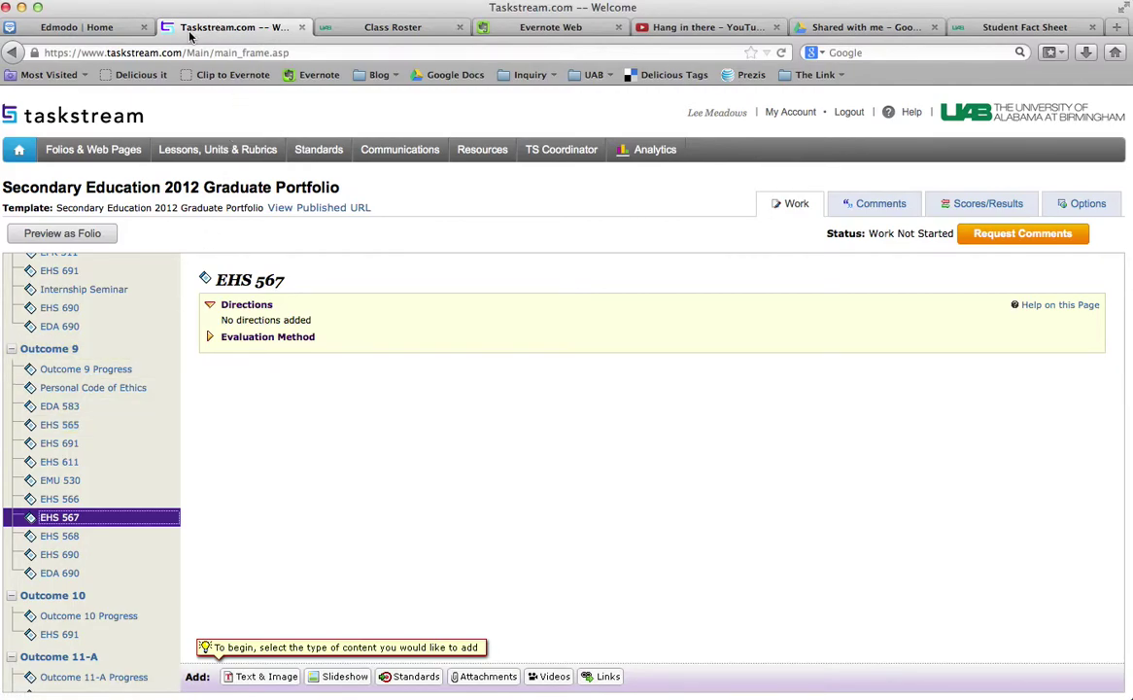
{"action": "left_click", "coordinate": [87, 27]}
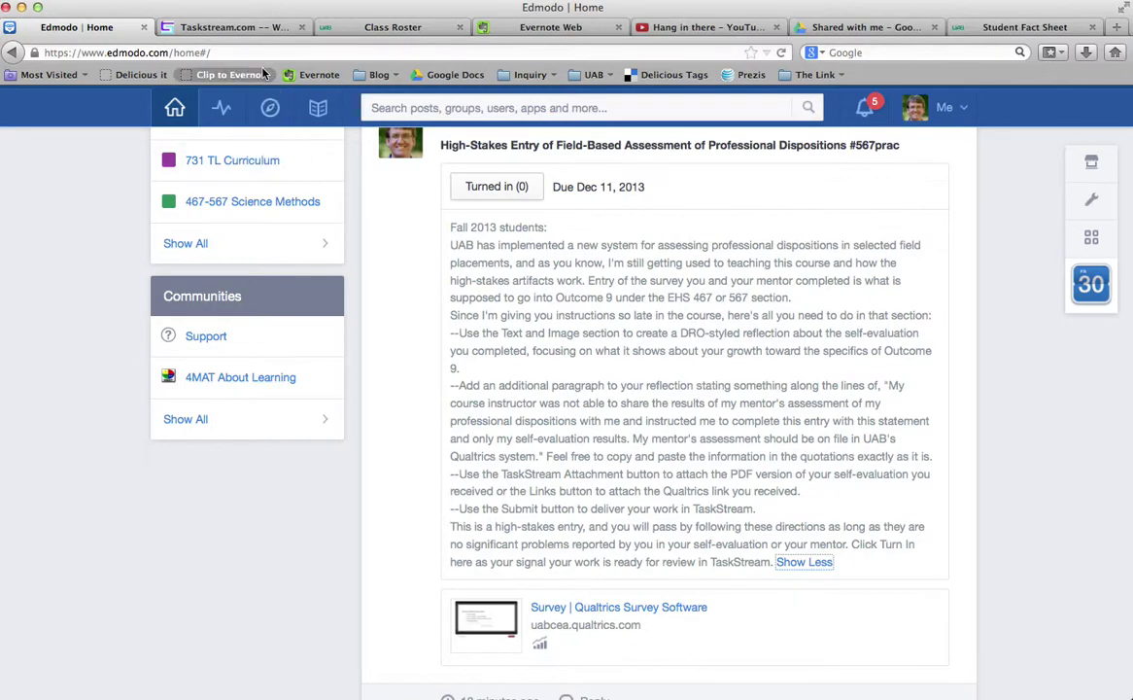
{"action": "left_click", "coordinate": [233, 27]}
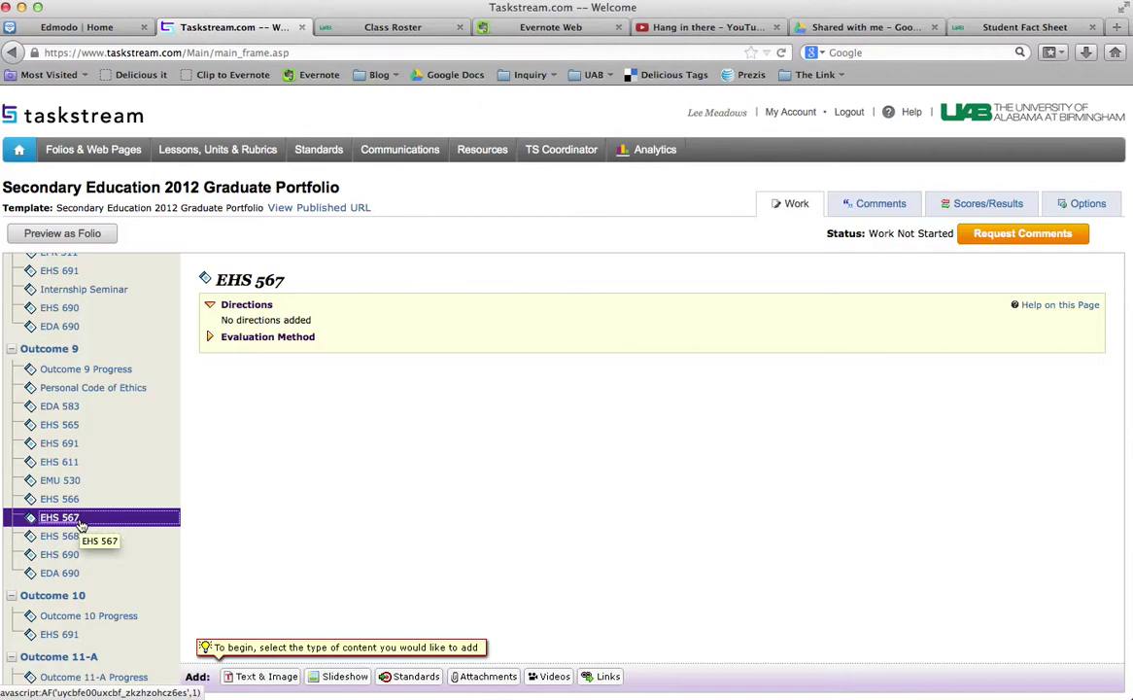
{"action": "left_click", "coordinate": [56, 32]}
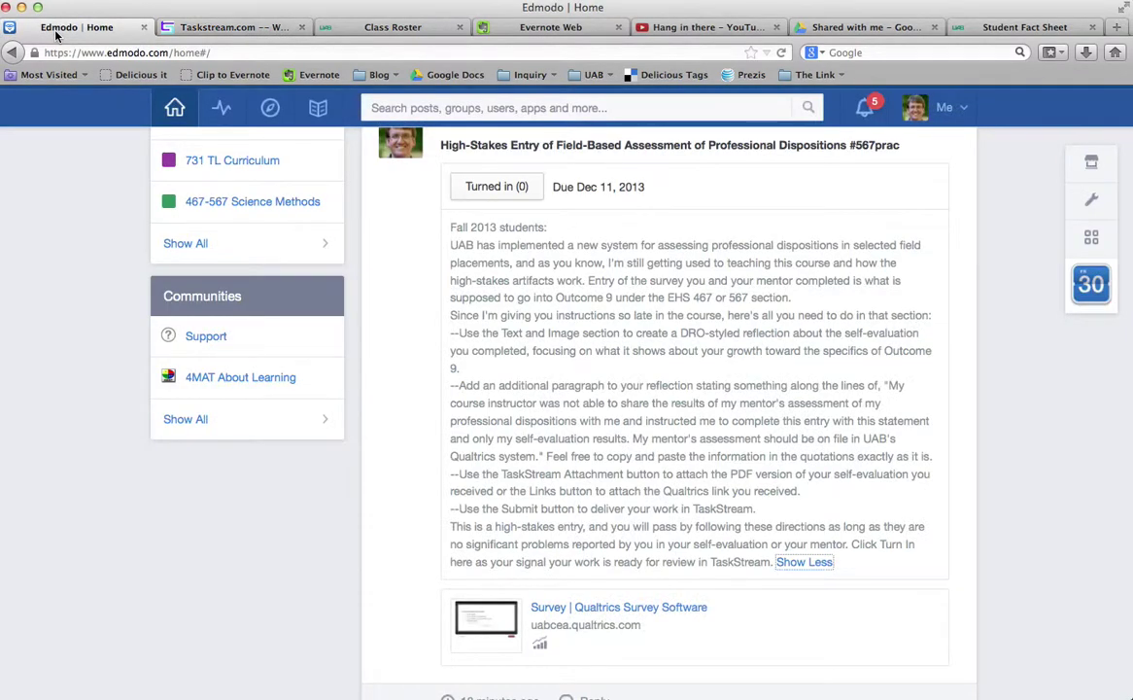
{"action": "left_click", "coordinate": [241, 35]}
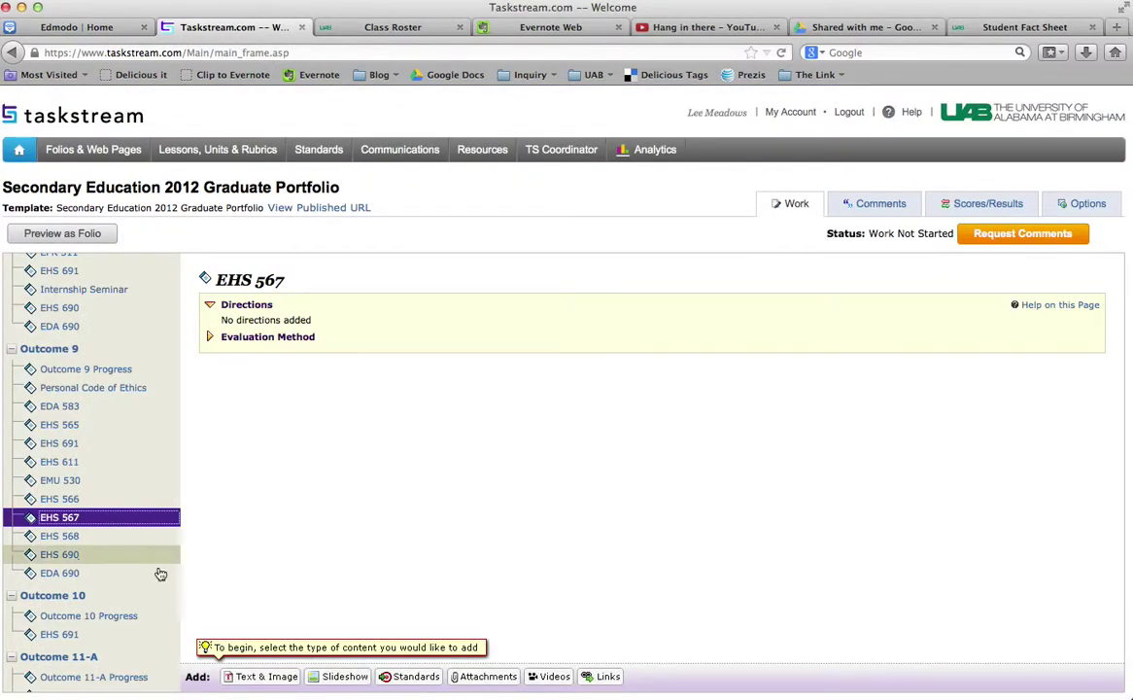
Revisit the EHS 567 entry under Outcome 11-B and return to EHS 567 under Outcome 9
{"action": "scroll", "coordinate": [144, 472], "scroll_direction": "down", "scroll_amount": 1}
{"action": "scroll", "coordinate": [144, 472], "scroll_direction": "down", "scroll_amount": 6}
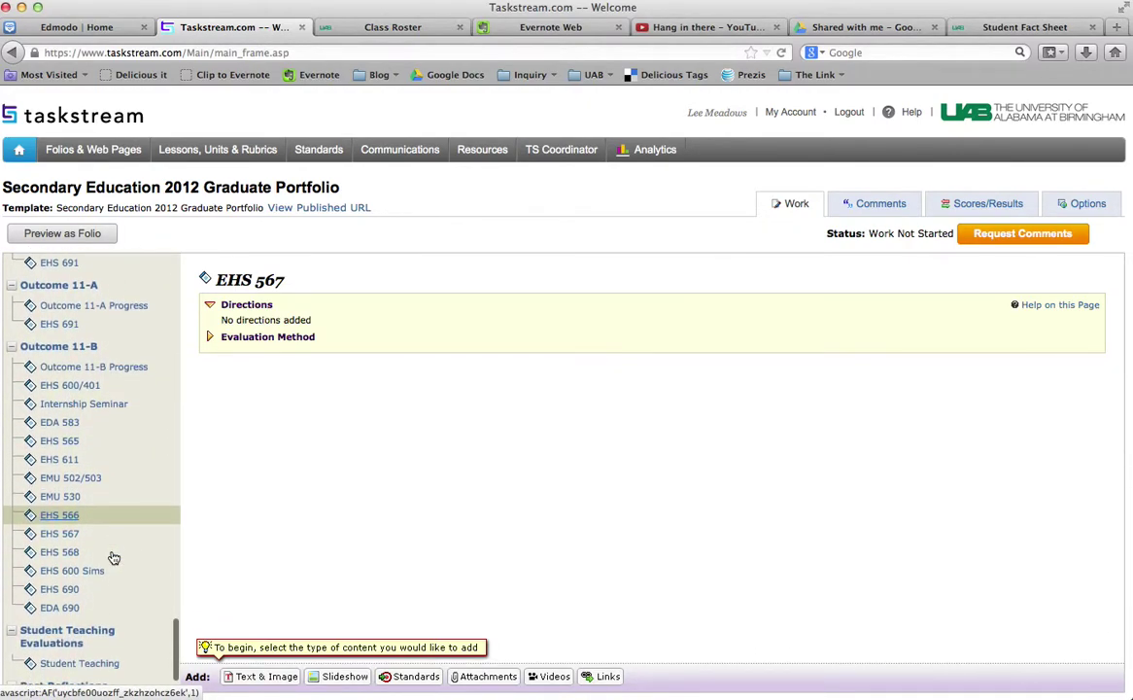
{"action": "left_click", "coordinate": [73, 537]}
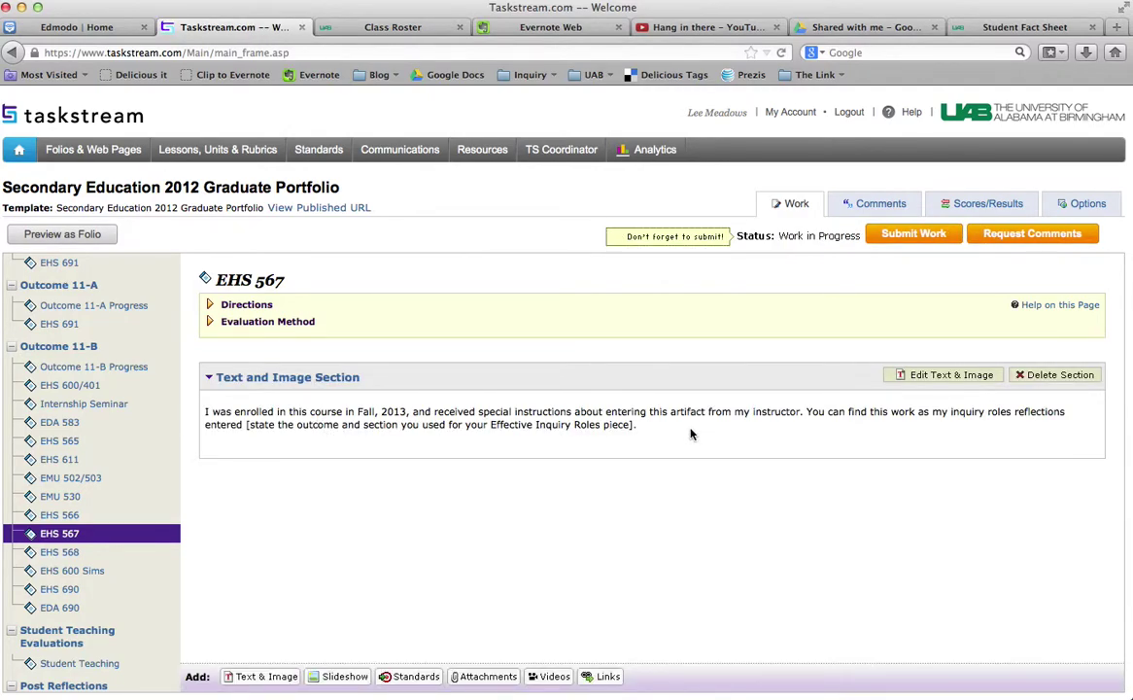
{"action": "scroll", "coordinate": [153, 463], "scroll_direction": "up", "scroll_amount": 6}
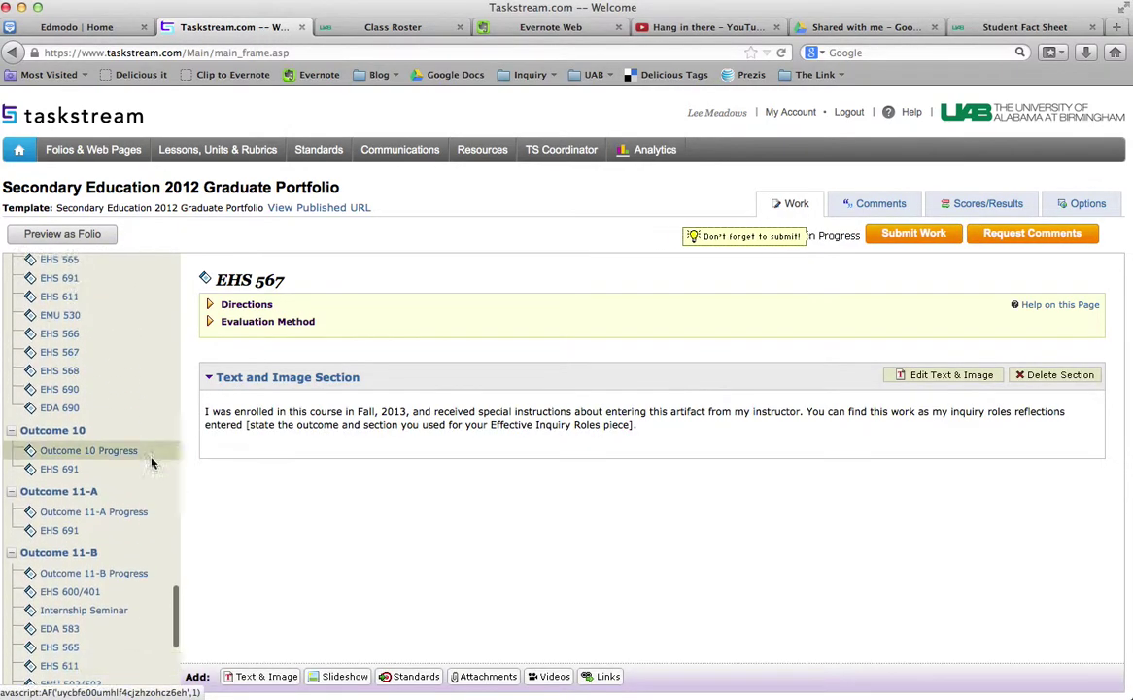
{"action": "left_click", "coordinate": [84, 419]}
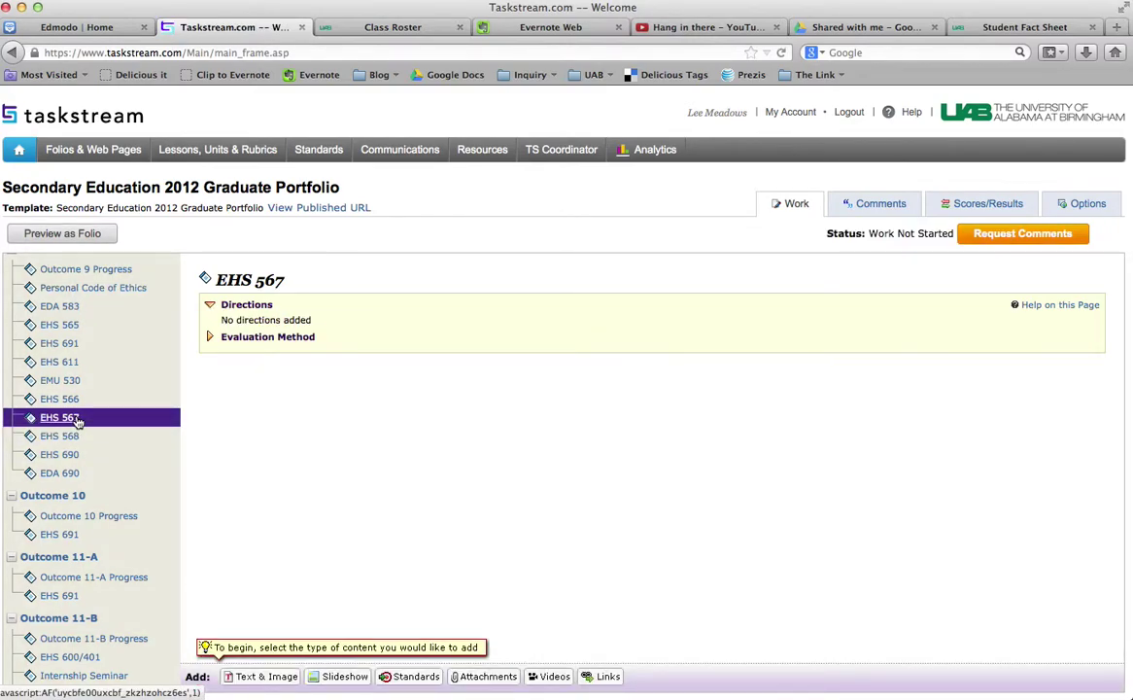